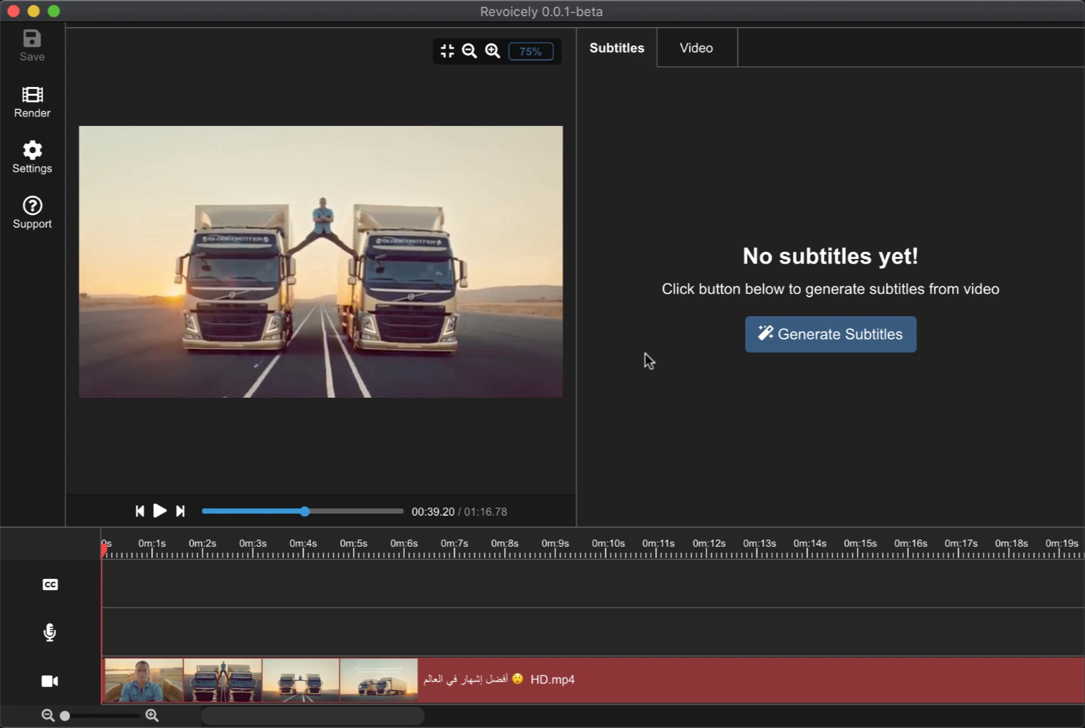
Transcribe the video's speech into timed English subtitle segments
{"action": "left_click", "coordinate": [786, 352]}
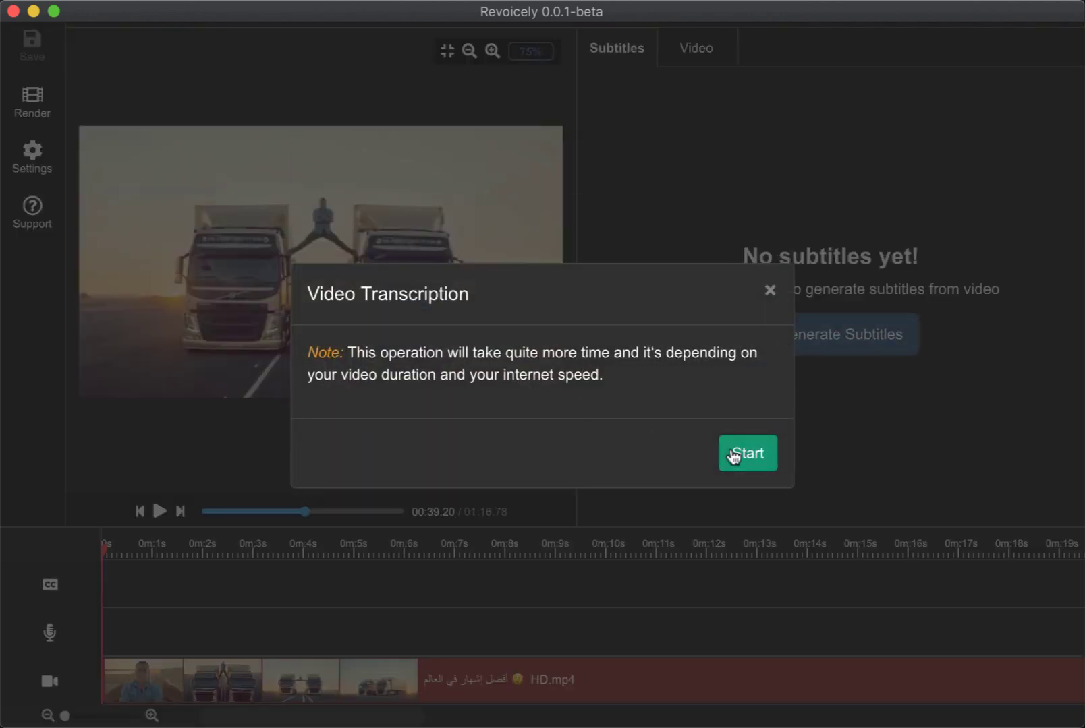
{"action": "left_click", "coordinate": [742, 453]}
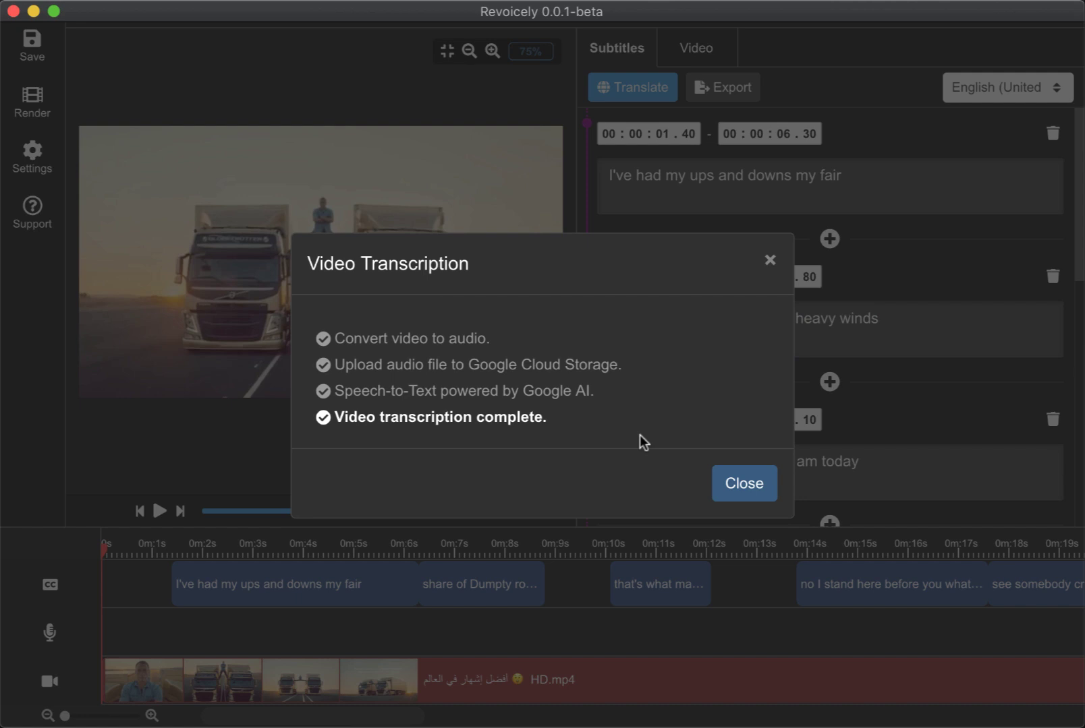
Translate all subtitle segments from English into French
{"action": "left_click", "coordinate": [738, 483]}
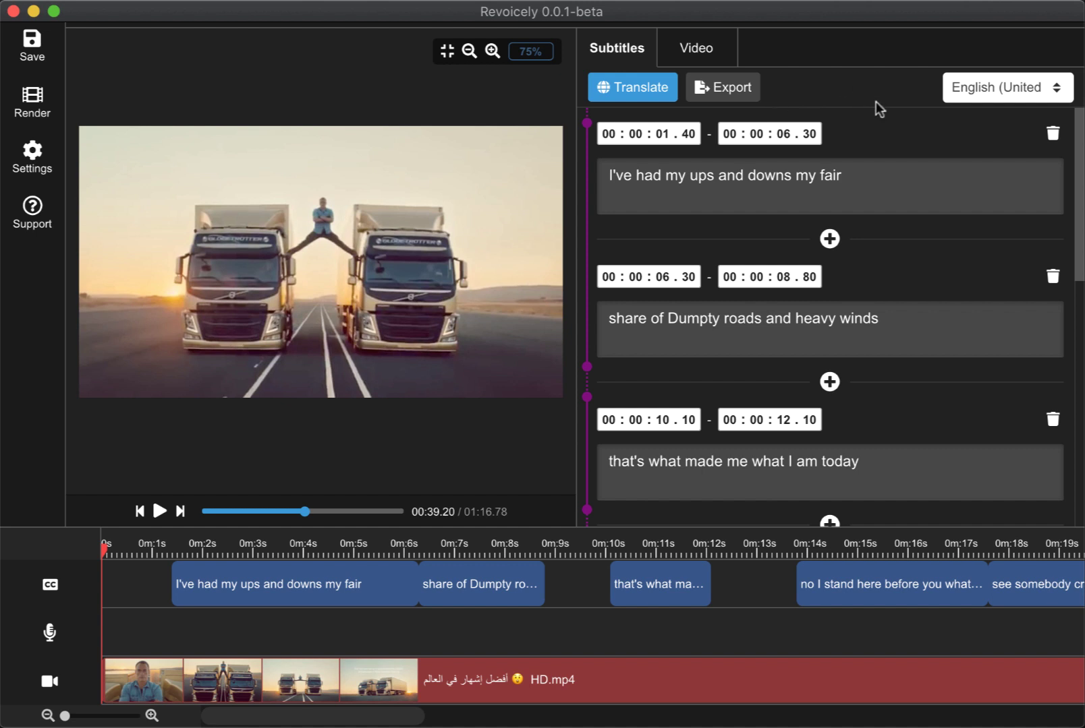
{"action": "left_click", "coordinate": [630, 96]}
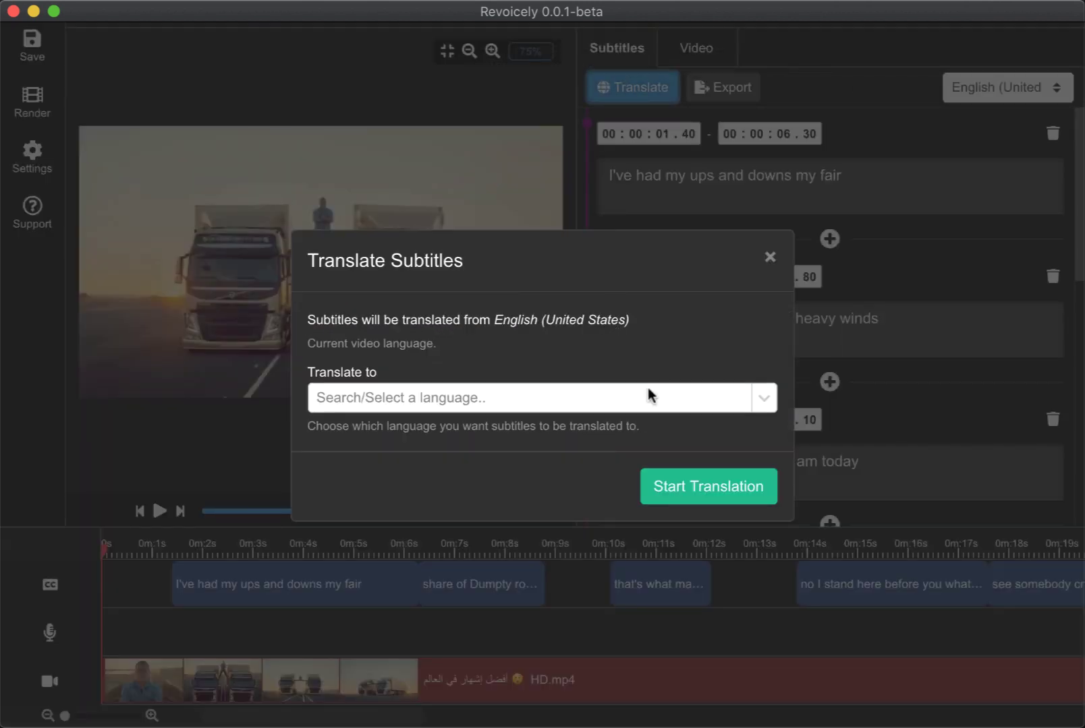
{"action": "left_click", "coordinate": [647, 398]}
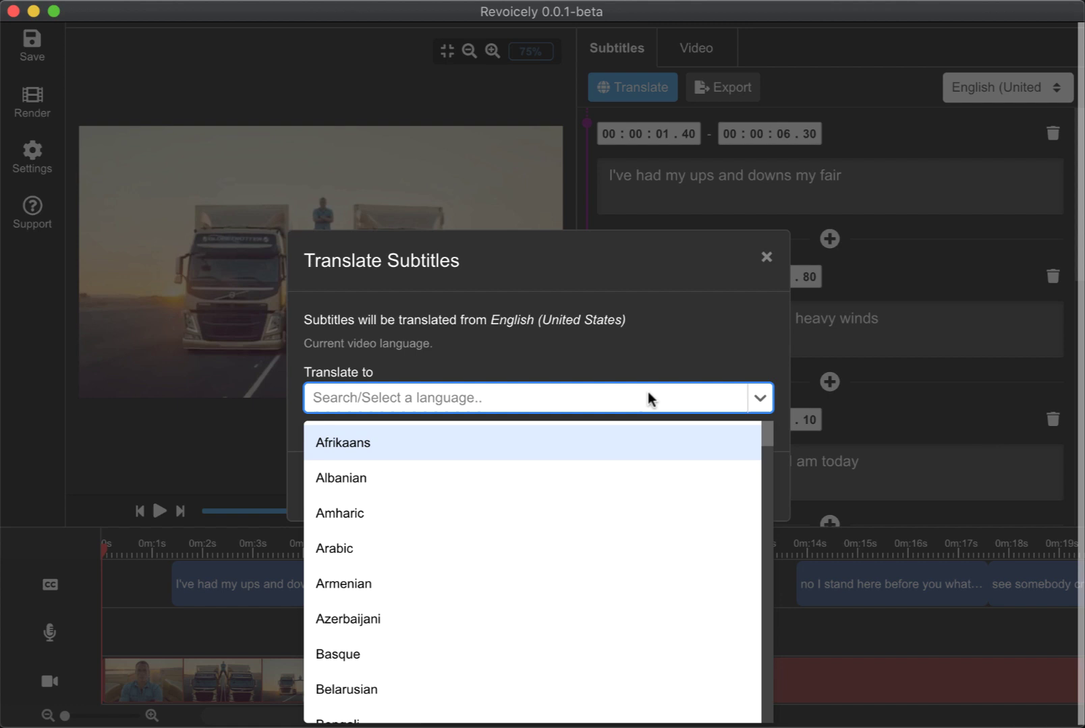
{"action": "type", "text": "fr"}
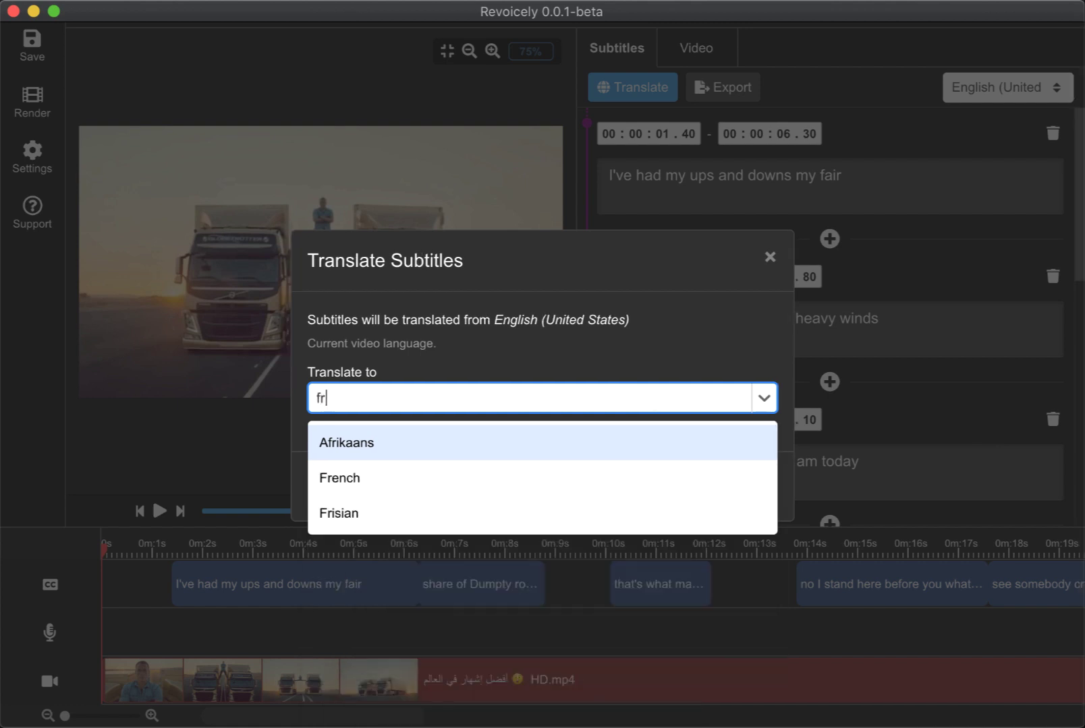
{"action": "type", "text": "en"}
{"action": "left_click", "coordinate": [479, 435]}
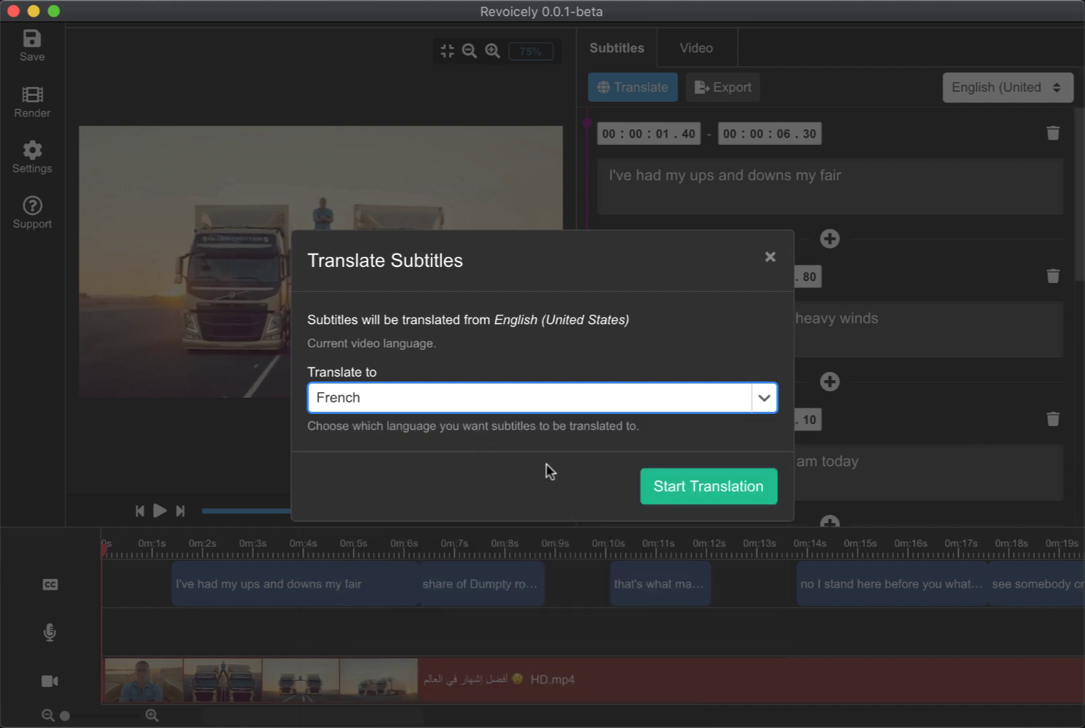
{"action": "left_click", "coordinate": [680, 494]}
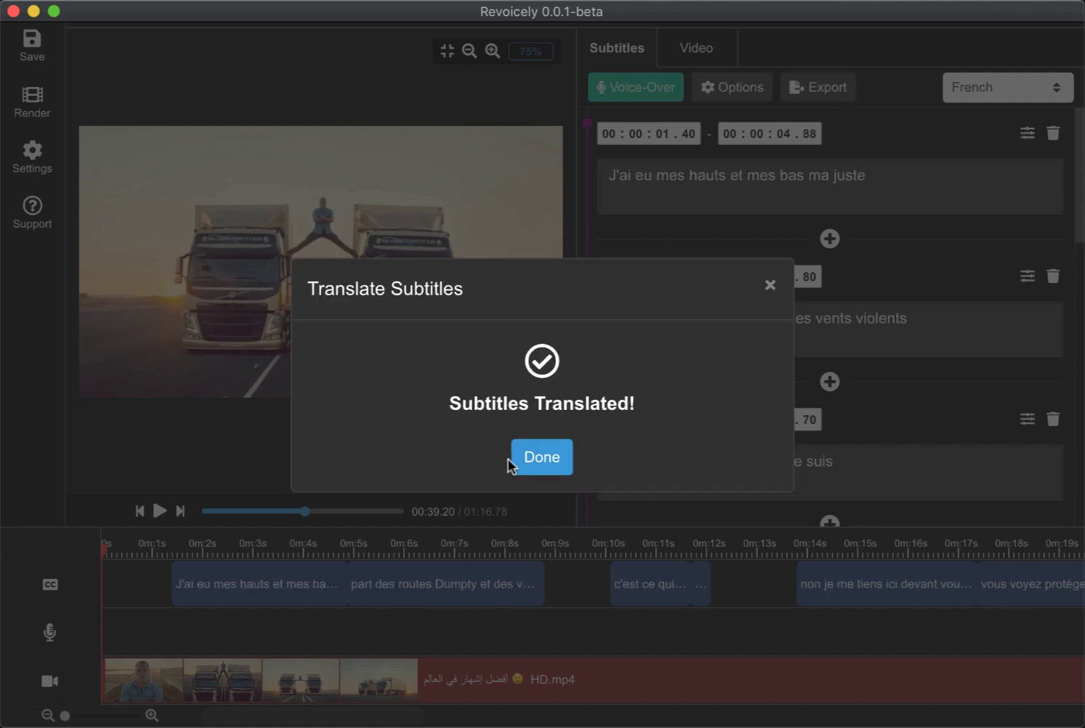
{"action": "left_click", "coordinate": [533, 462]}
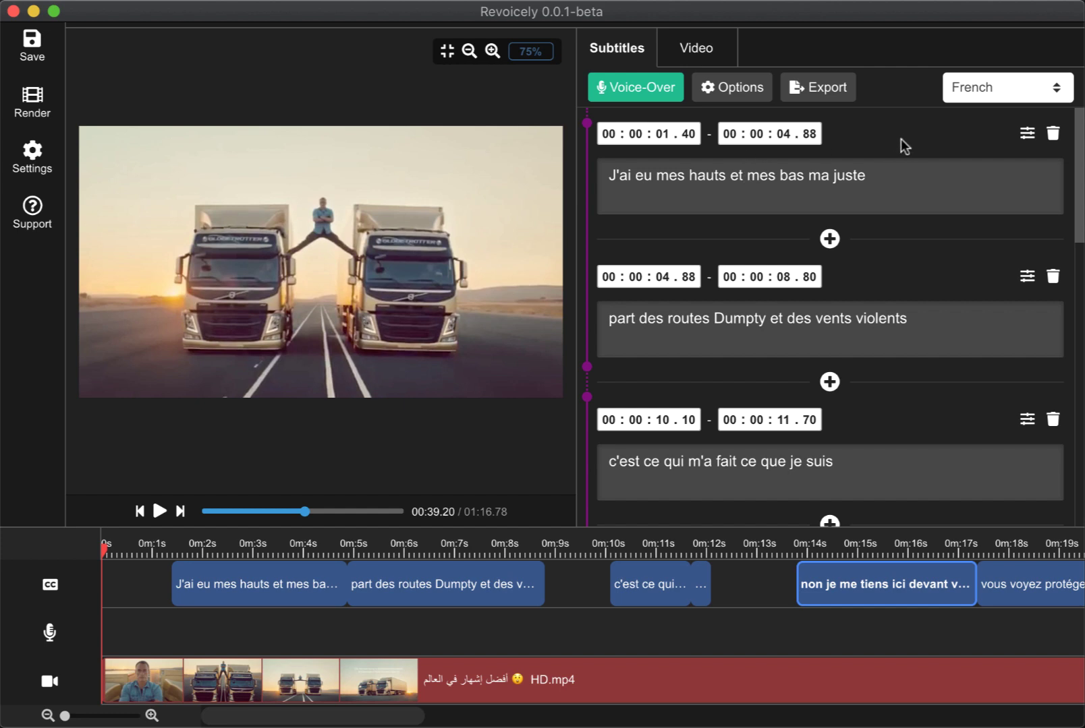
Choose WaveNet voice fr-FR-Wavenet-D for the voice-over, preview it, and save the settings
{"action": "left_click", "coordinate": [738, 92]}
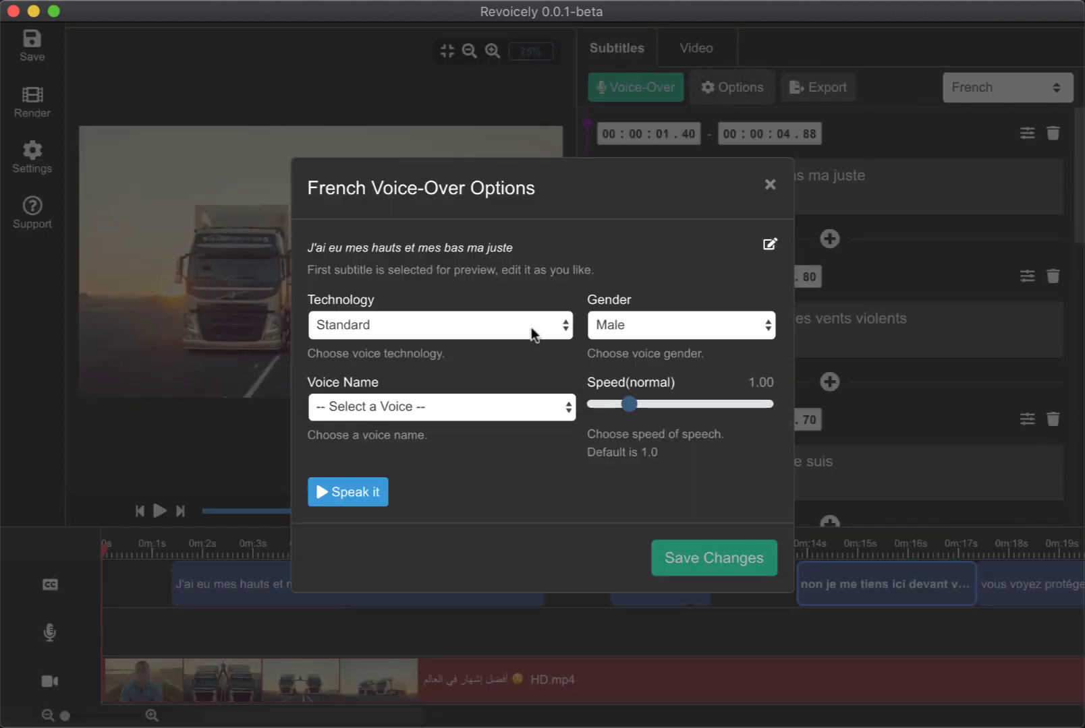
{"action": "left_click", "coordinate": [527, 323]}
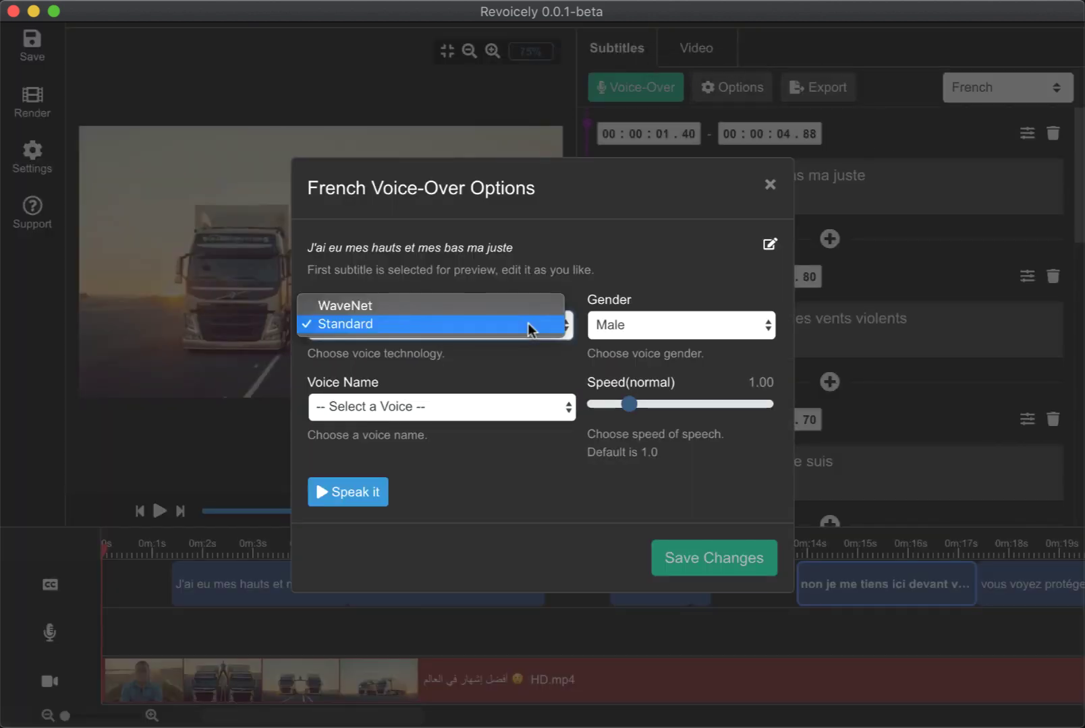
{"action": "left_click", "coordinate": [386, 306]}
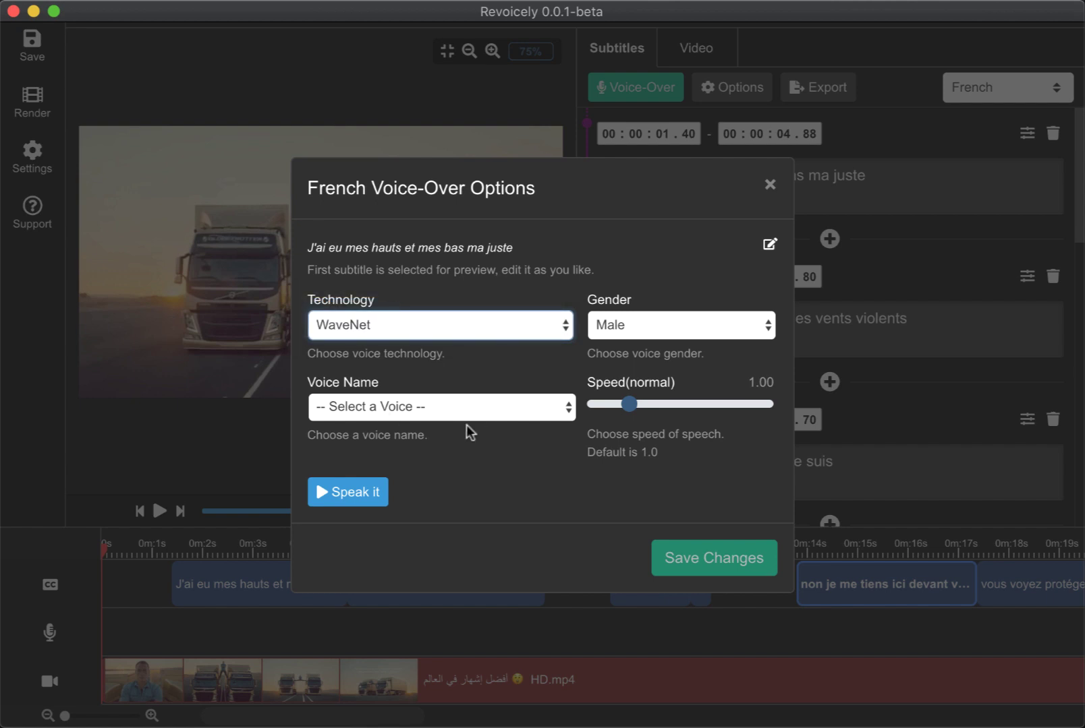
{"action": "left_click", "coordinate": [404, 413]}
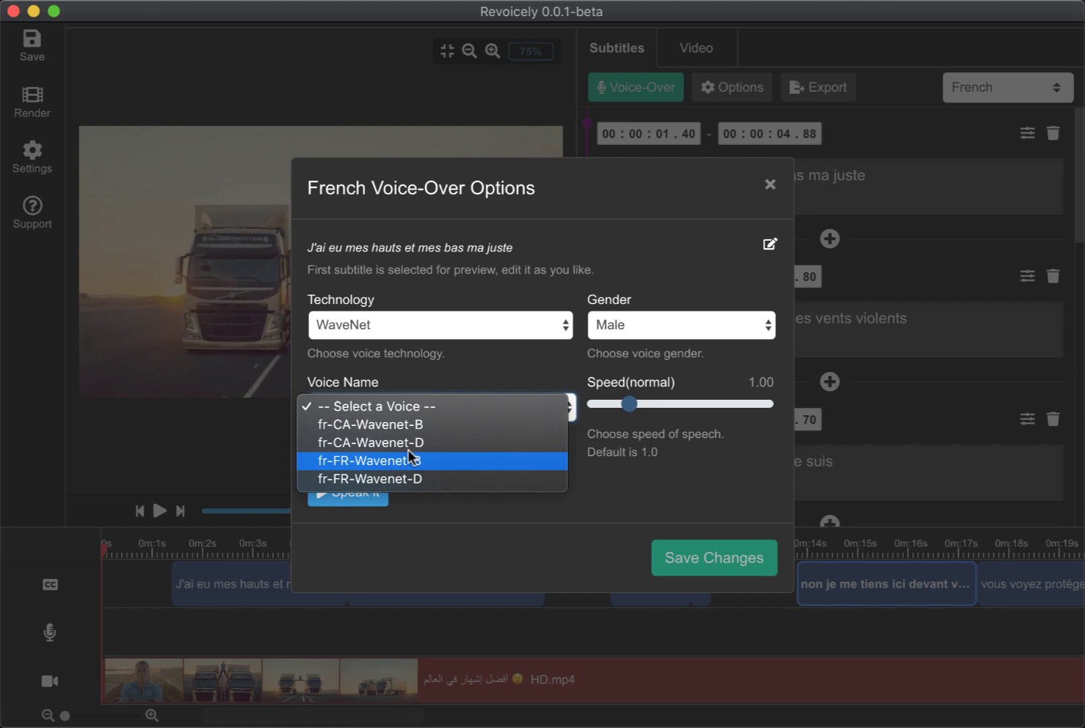
{"action": "left_click", "coordinate": [431, 480]}
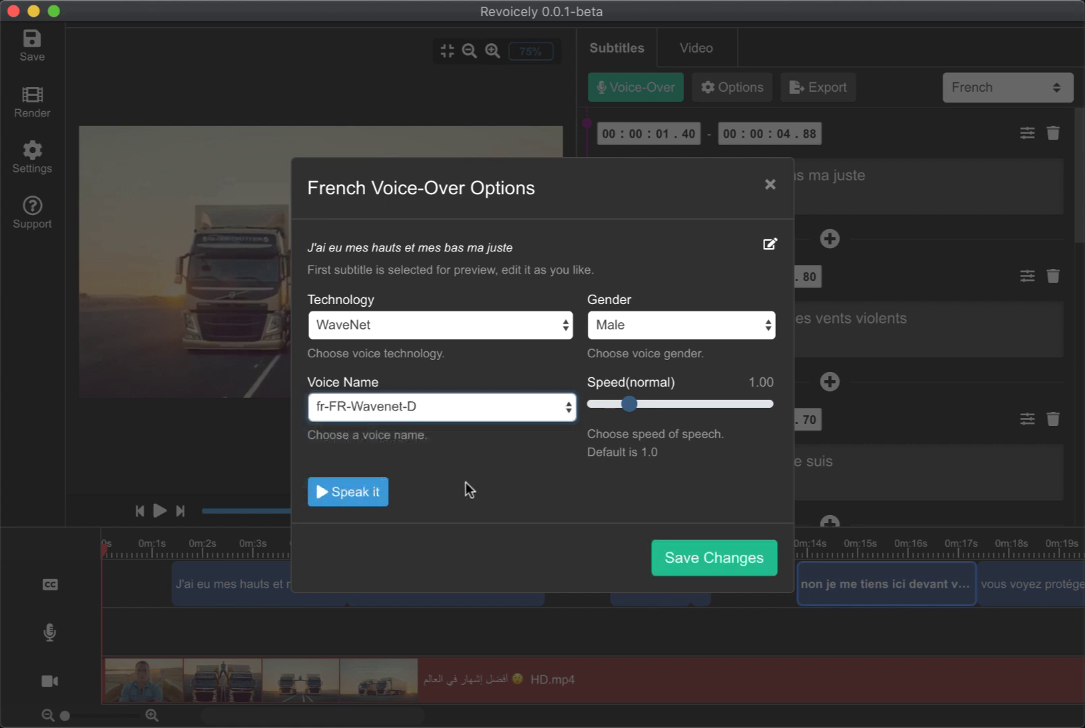
{"action": "left_click", "coordinate": [369, 497]}
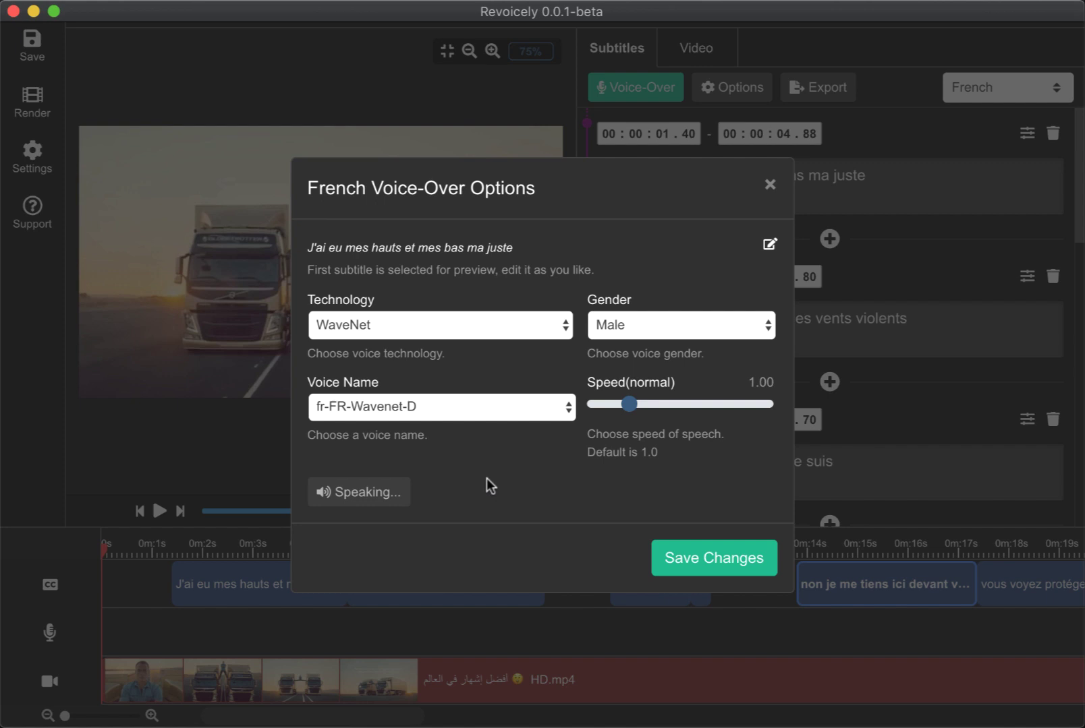
{"action": "key", "text": "XF86AudioLowerVolume"}
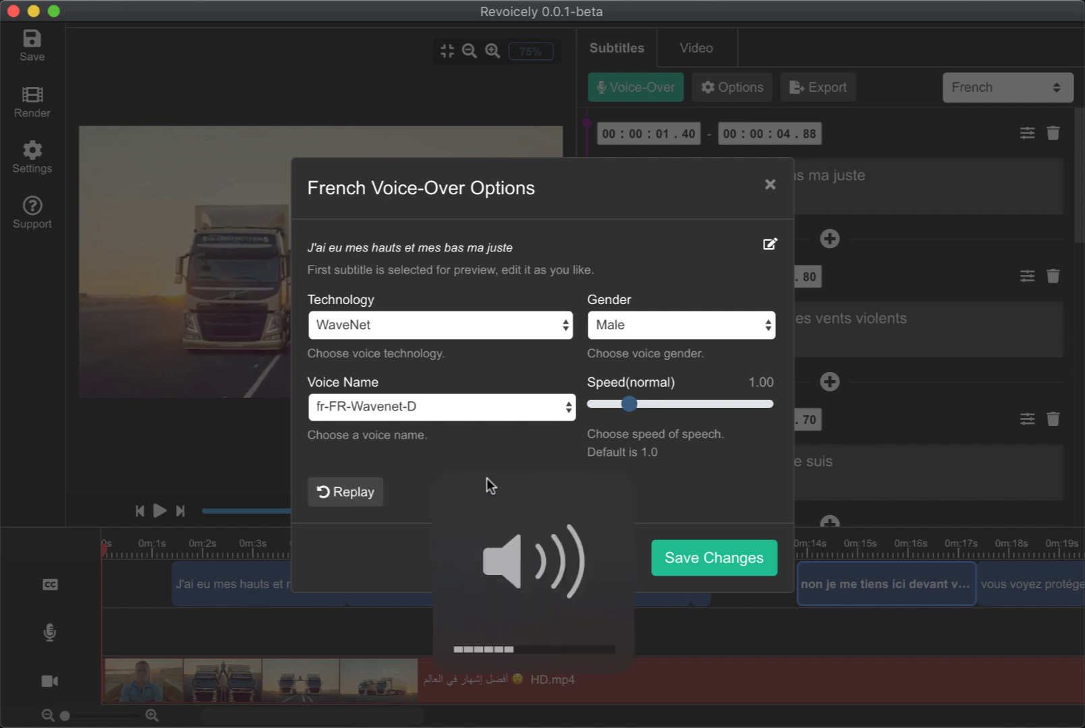
{"action": "left_click", "coordinate": [681, 559]}
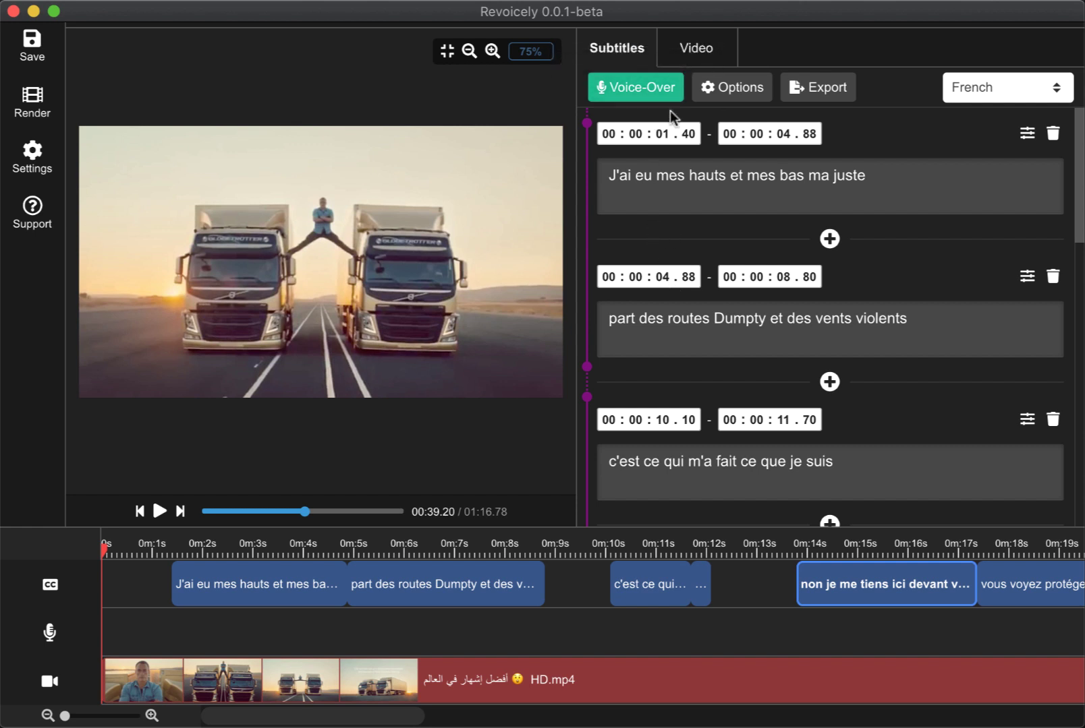
Generate French voice-over audio for every subtitle
{"action": "left_click", "coordinate": [631, 94]}
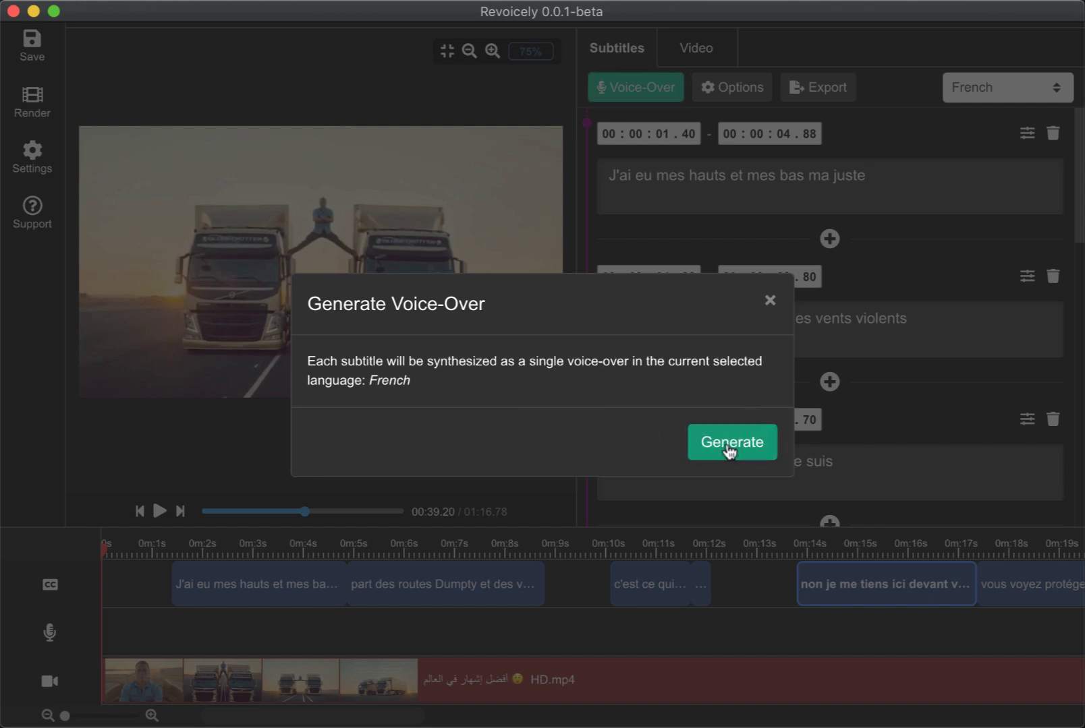
{"action": "left_click", "coordinate": [739, 452]}
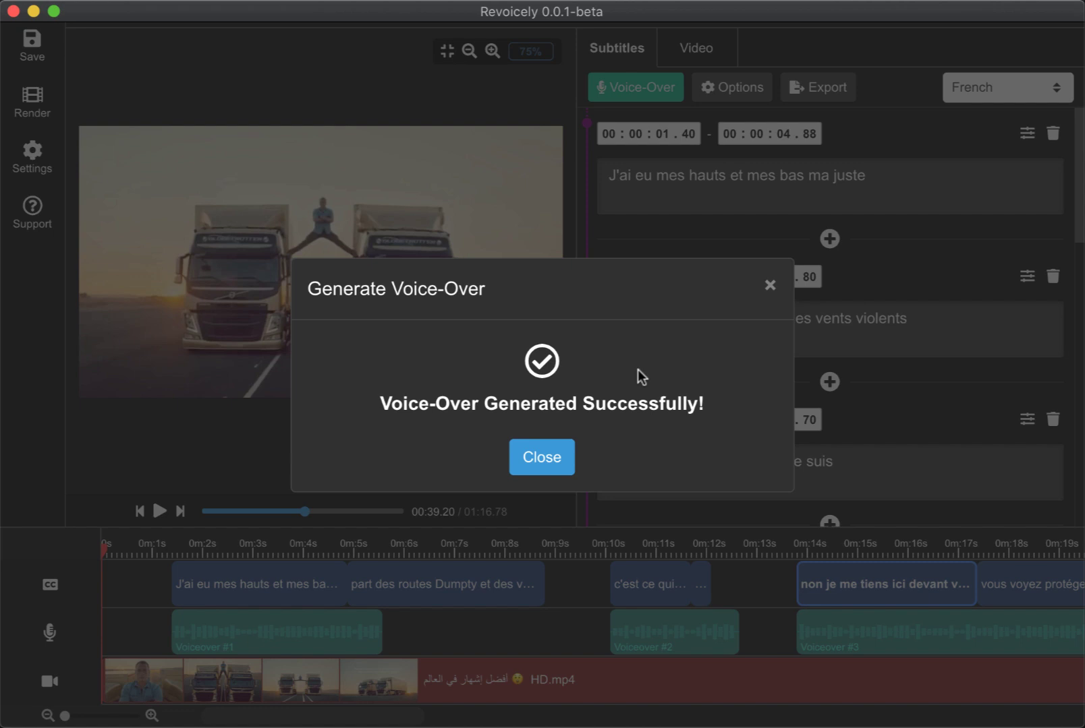
{"action": "left_click", "coordinate": [550, 458]}
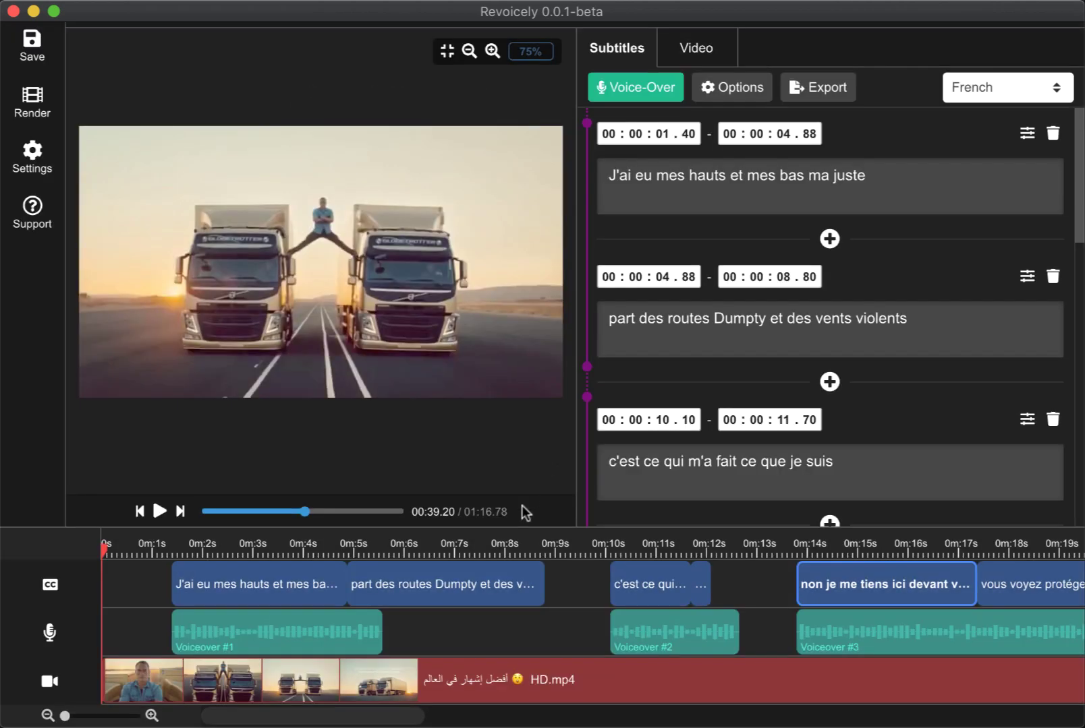
Check Voiceover clips #1–#3 on the audio track and rewind playback to the start
{"action": "left_click", "coordinate": [261, 624]}
{"action": "left_click", "coordinate": [677, 634]}
{"action": "left_click", "coordinate": [879, 634]}
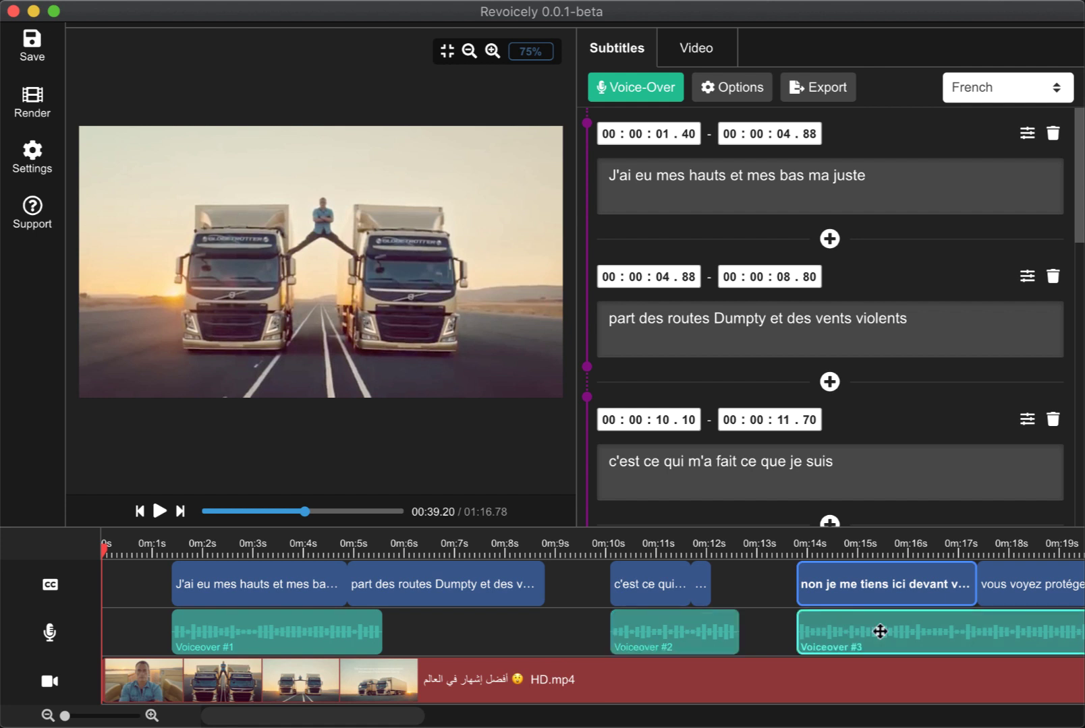
{"action": "left_click", "coordinate": [679, 634]}
{"action": "left_click", "coordinate": [291, 625]}
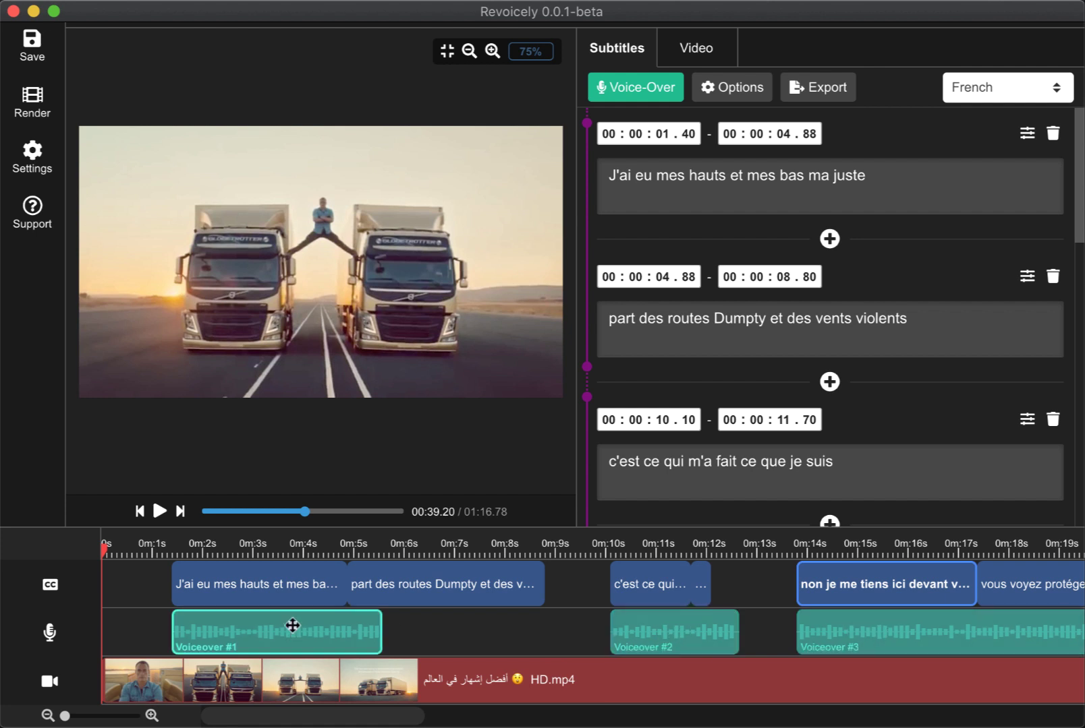
{"action": "left_click", "coordinate": [106, 552]}
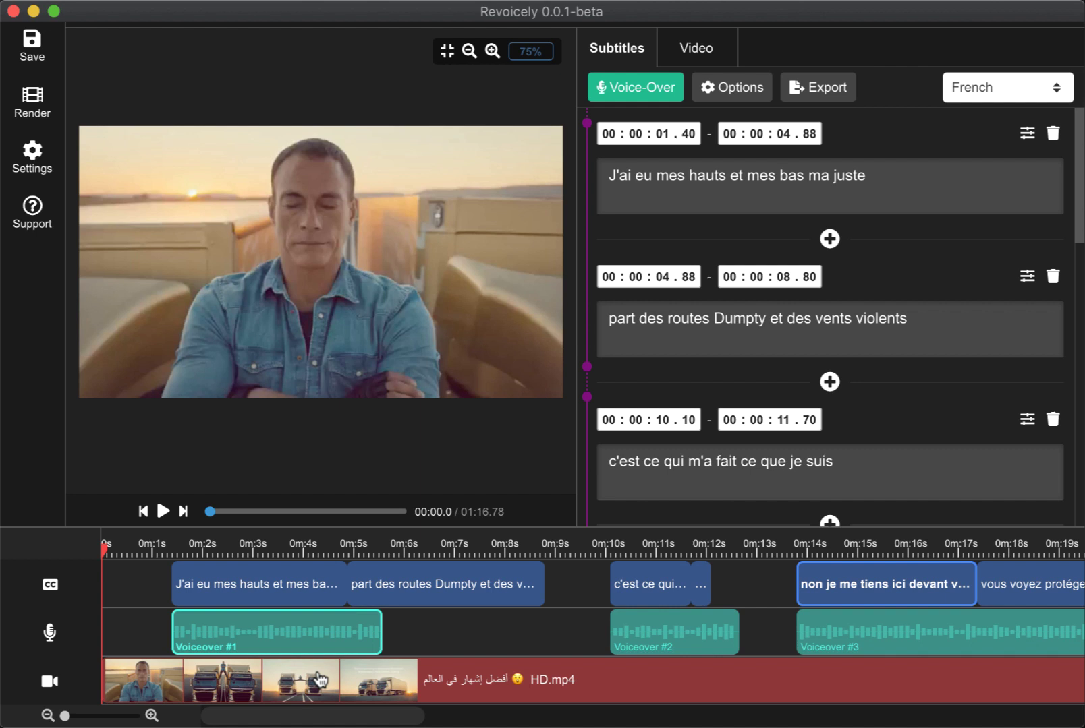
In the Video settings, duck the video sound to 10% during voice-over, keeping normal volume at 100%
{"action": "left_click", "coordinate": [283, 681]}
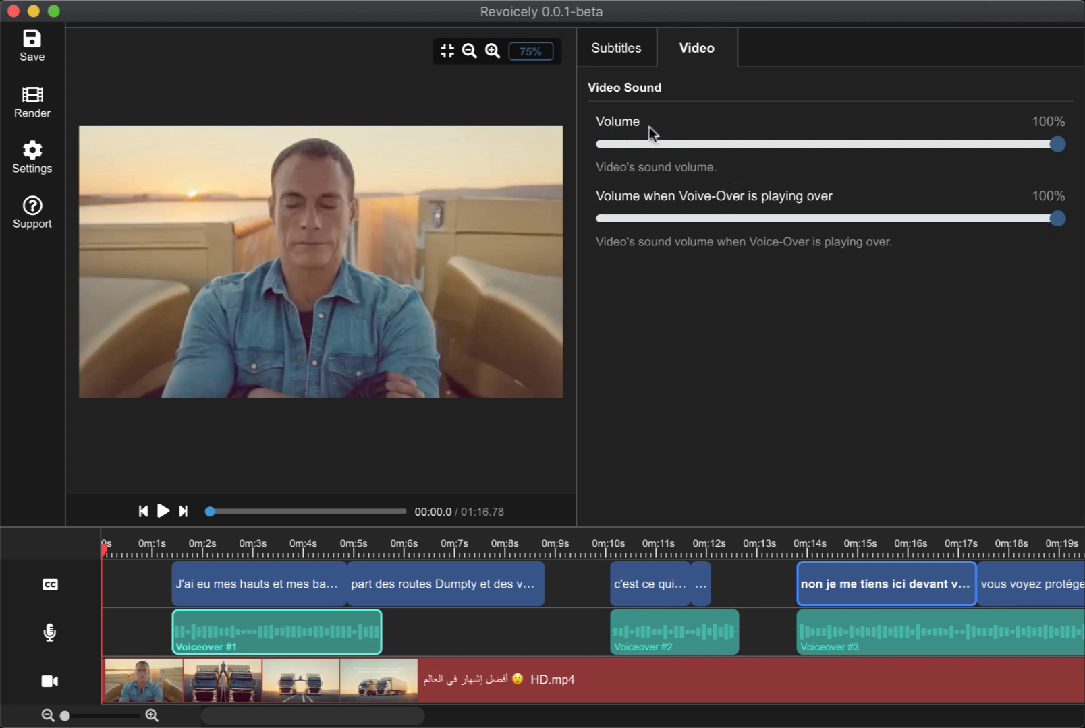
{"action": "mouse_move", "coordinate": [1057, 143]}
{"action": "left_mouse_down"}
{"action": "mouse_move", "coordinate": [1025, 145]}
{"action": "mouse_move", "coordinate": [1059, 143]}
{"action": "left_mouse_up"}
{"action": "mouse_move", "coordinate": [1057, 219]}
{"action": "left_mouse_down"}
{"action": "mouse_move", "coordinate": [641, 220]}
{"action": "mouse_move", "coordinate": [649, 227]}
{"action": "left_mouse_up"}
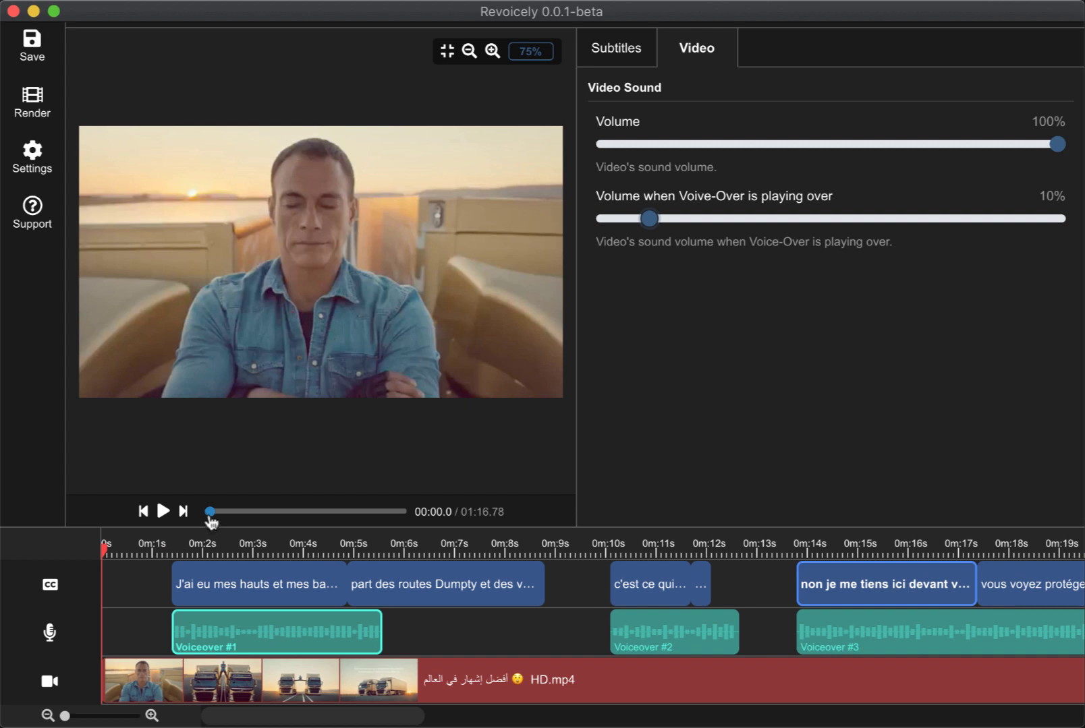
Raise system volume and play the dubbed video from the start, pausing at about 9.7 seconds
{"action": "left_click", "coordinate": [202, 549]}
{"action": "key", "text": "XF86AudioRaiseVolume"}
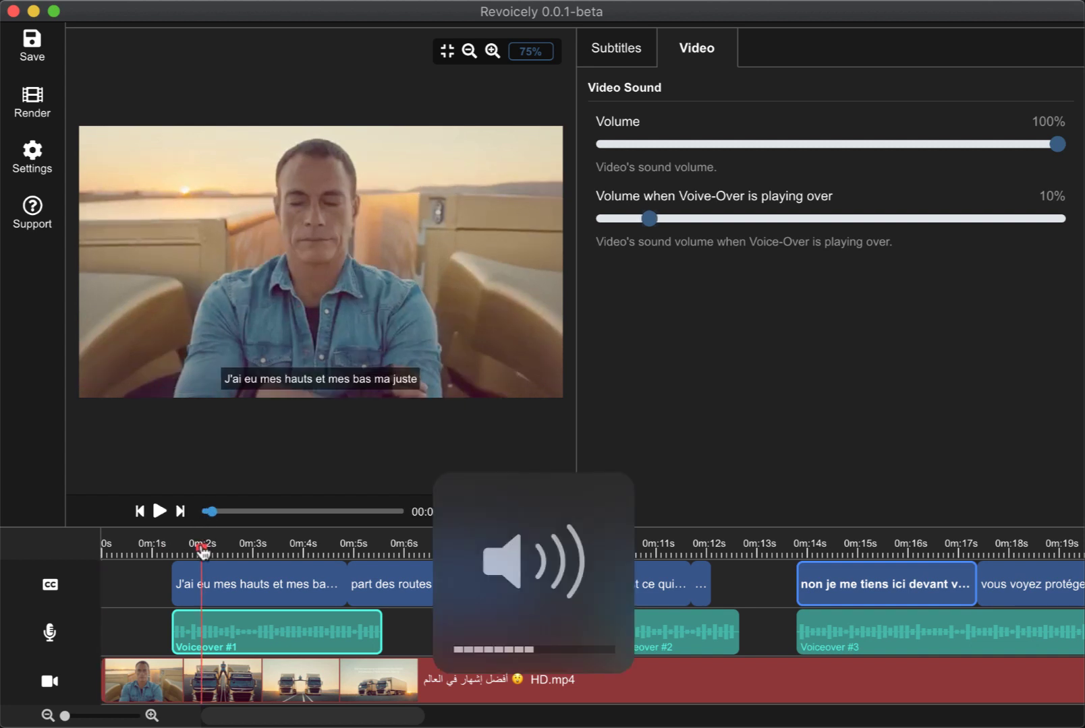
{"action": "key", "text": "XF86AudioRaiseVolume"}
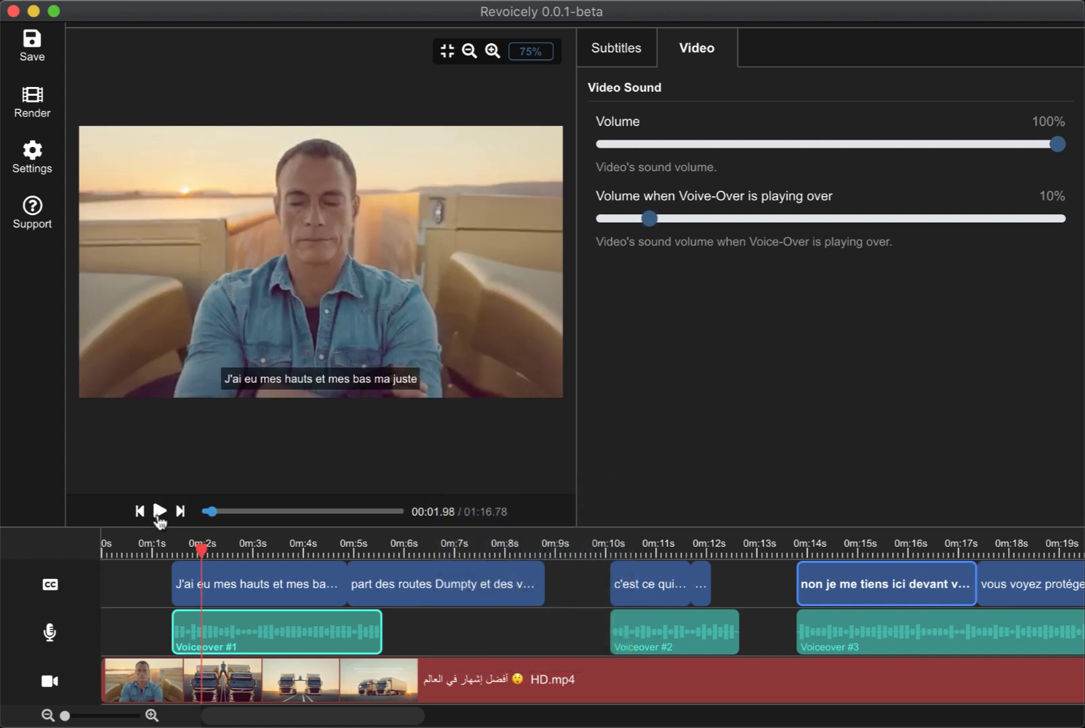
{"action": "left_click_drag", "start_coordinate": [201, 550], "coordinate": [104, 553]}
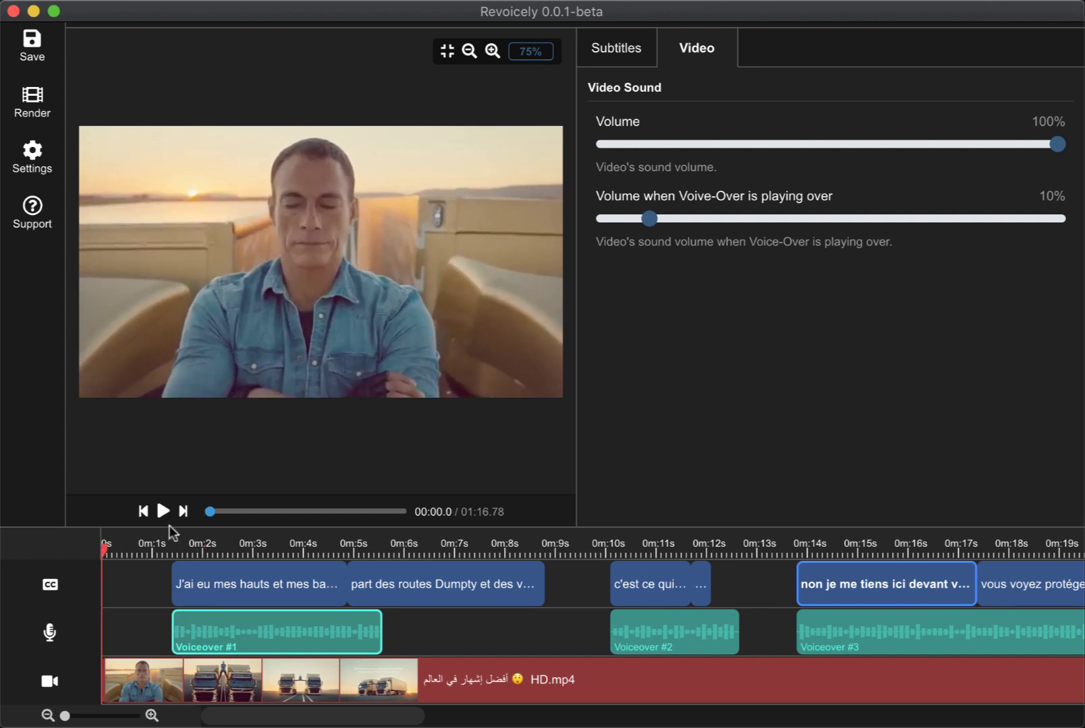
{"action": "left_click", "coordinate": [163, 512]}
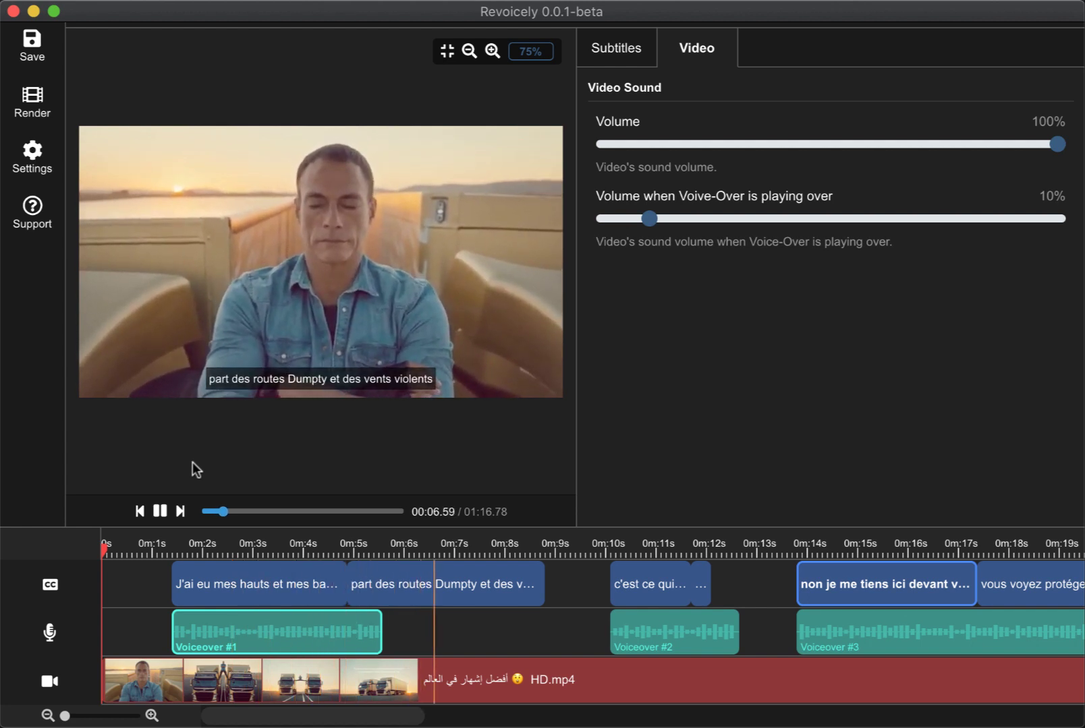
{"action": "left_click", "coordinate": [160, 511]}
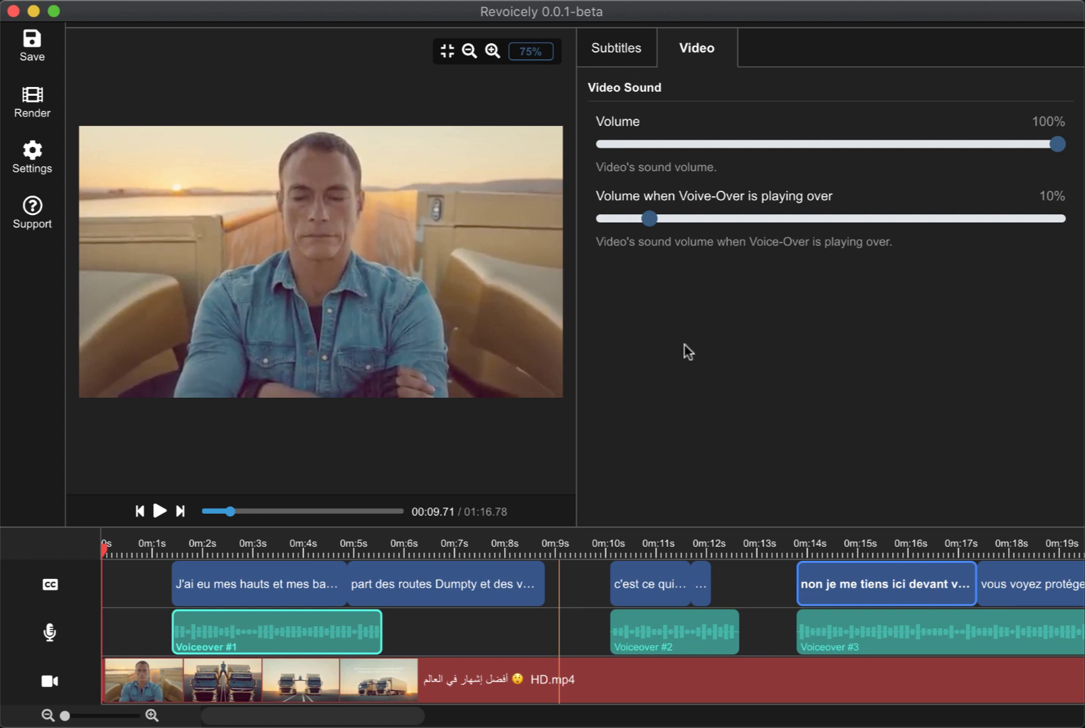
Set the French render to 'Voiceover only', output to /Users/ali/Desktop/output.mp3
{"action": "left_click", "coordinate": [31, 103]}
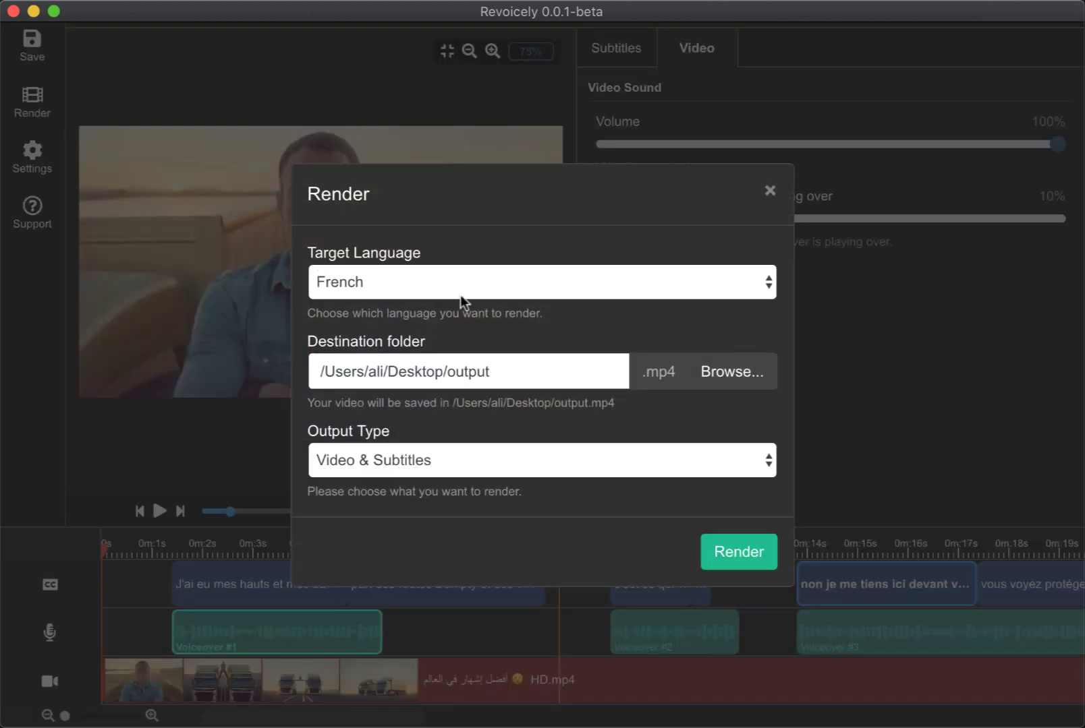
{"action": "left_click", "coordinate": [511, 372]}
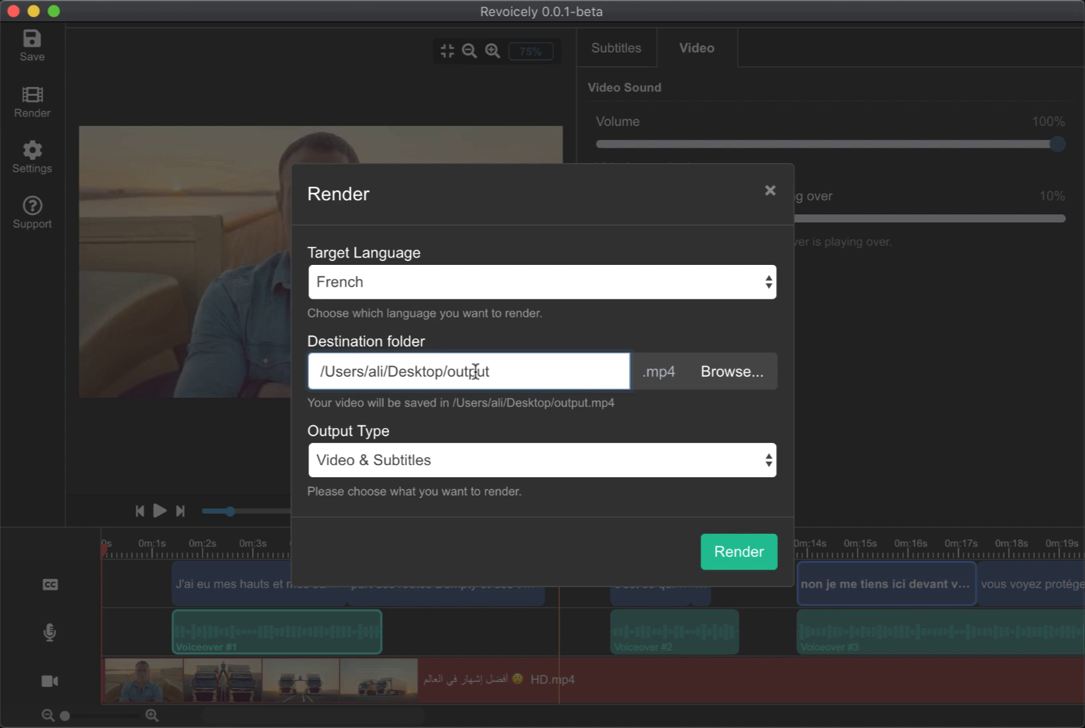
{"action": "left_click", "coordinate": [405, 432]}
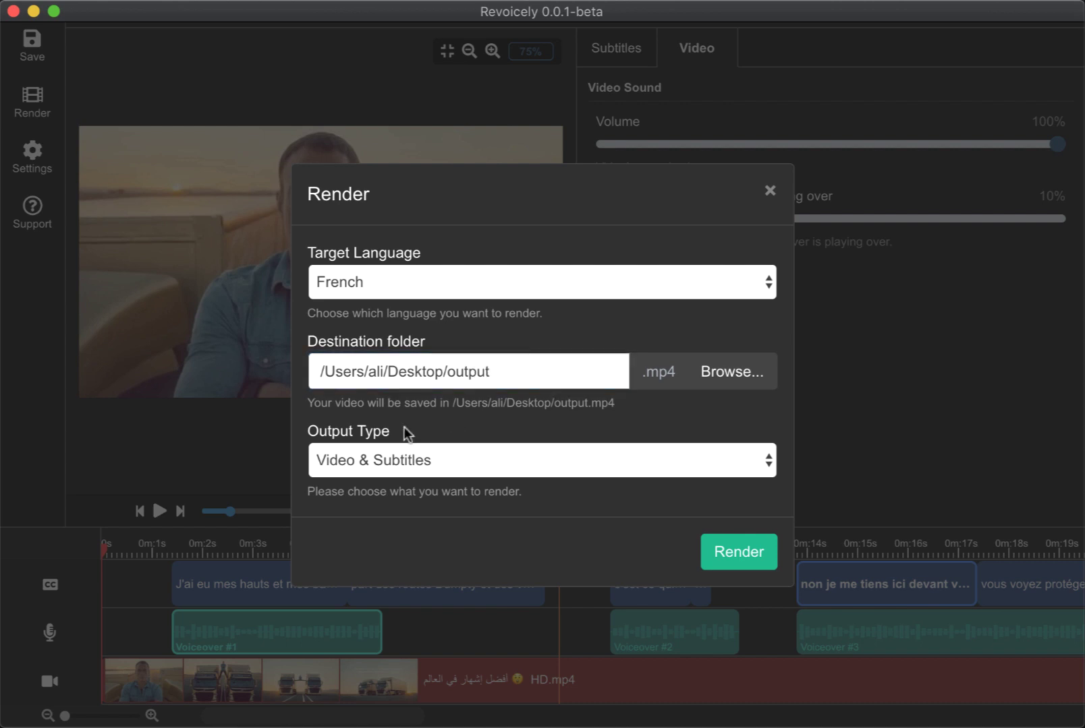
{"action": "left_click", "coordinate": [357, 449]}
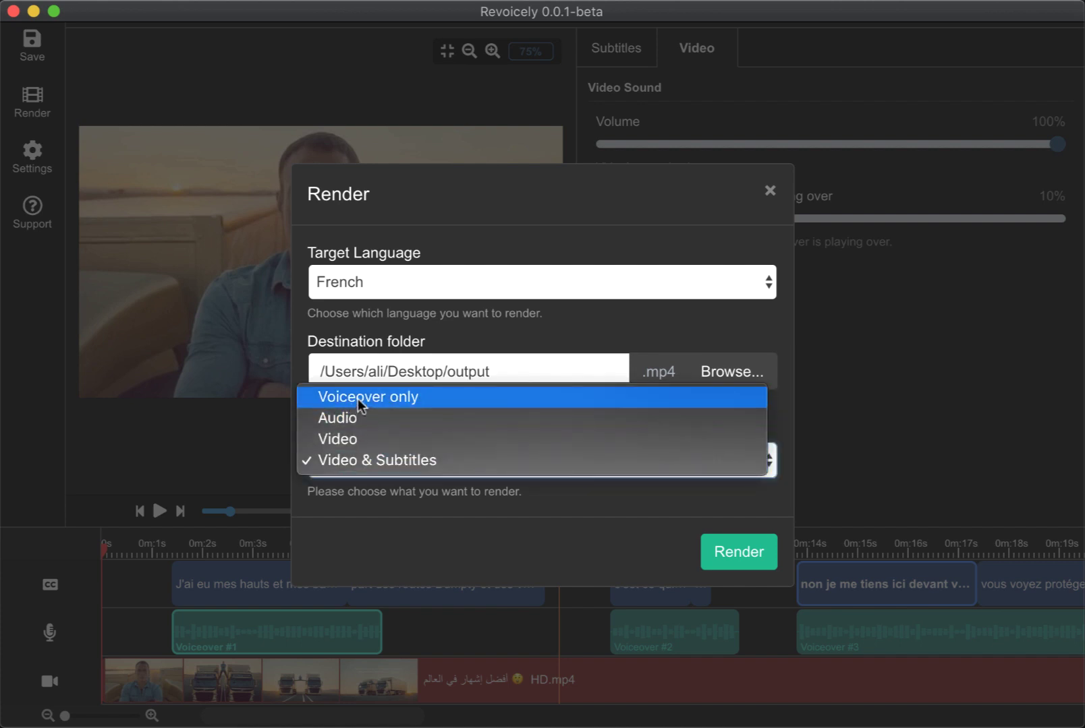
{"action": "left_click", "coordinate": [358, 398]}
{"action": "left_click", "coordinate": [358, 449]}
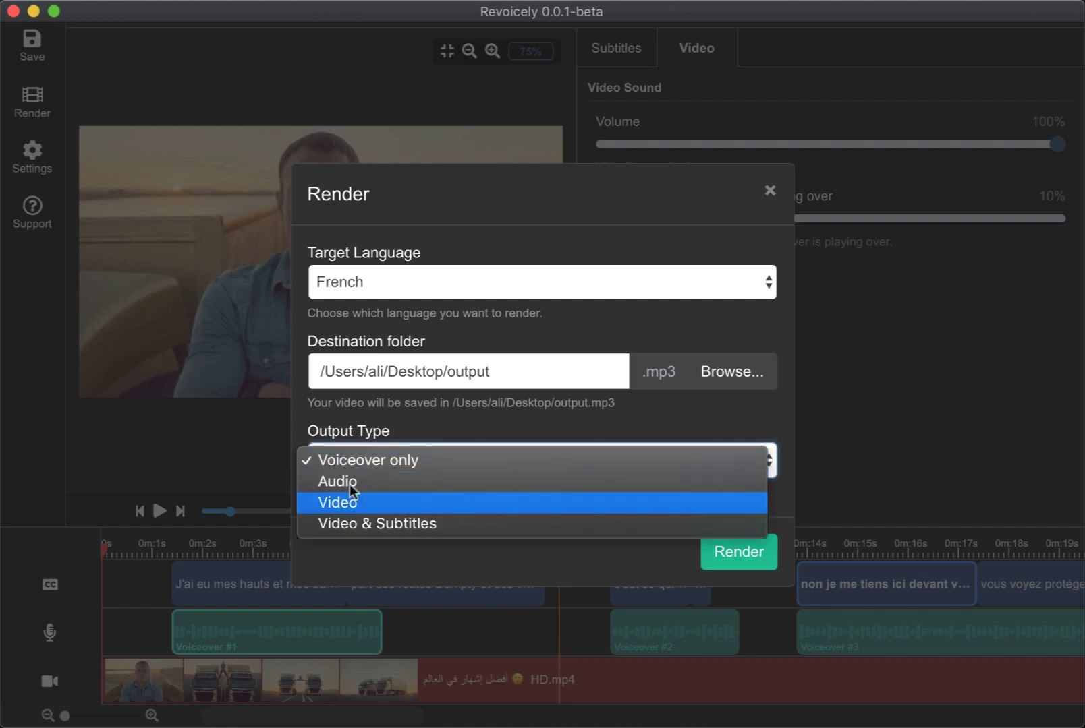
{"action": "left_click", "coordinate": [362, 434]}
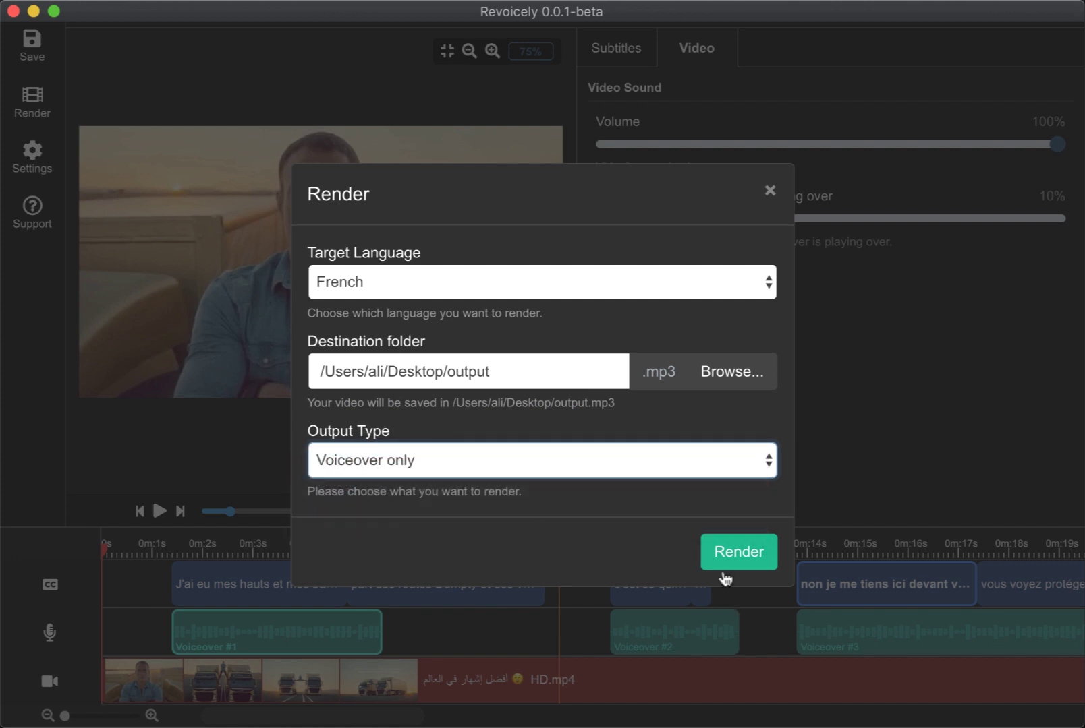